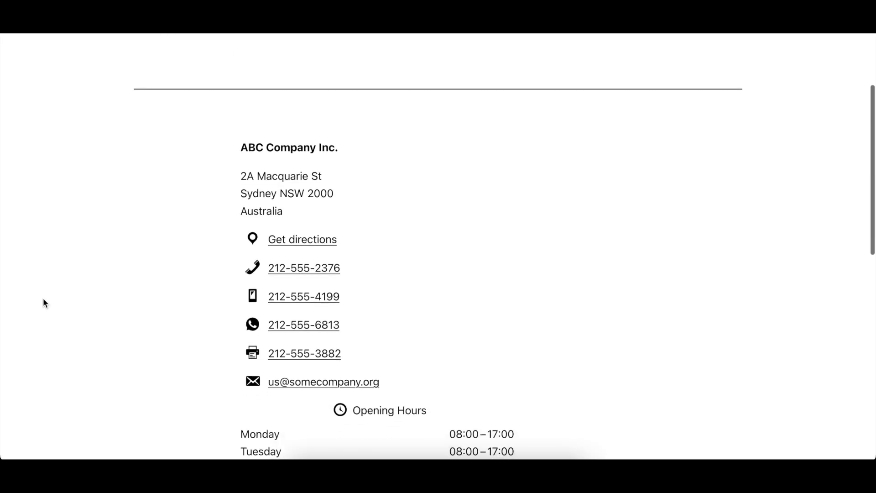
{"action": "scroll", "coordinate": [44, 303], "scroll_direction": "down", "scroll_amount": 1}
{"action": "scroll", "coordinate": [43, 303], "scroll_direction": "down", "scroll_amount": 1}
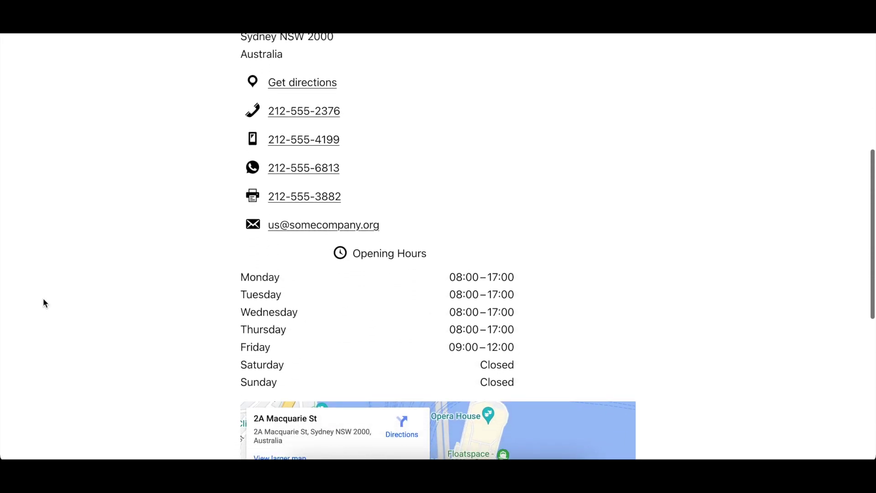
{"action": "scroll", "coordinate": [42, 303], "scroll_direction": "down", "scroll_amount": 1}
{"action": "scroll", "coordinate": [43, 303], "scroll_direction": "down", "scroll_amount": 1}
{"action": "scroll", "coordinate": [44, 298], "scroll_direction": "down", "scroll_amount": 1}
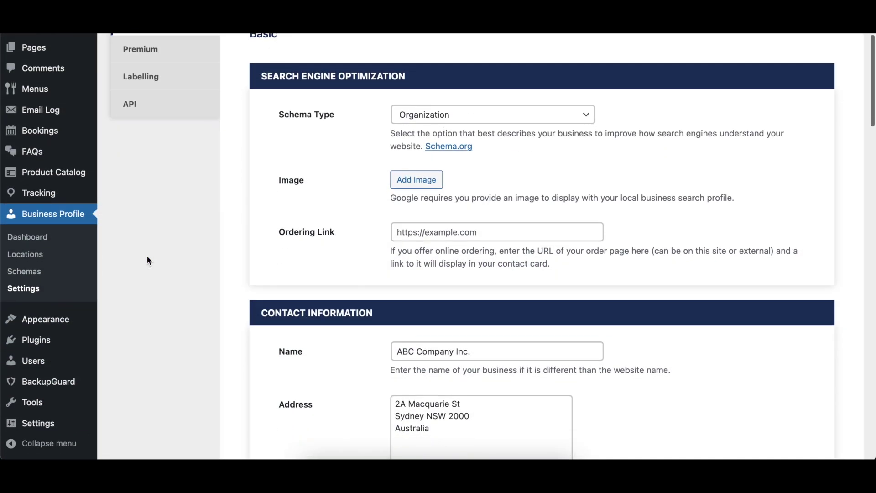
{"action": "scroll", "coordinate": [148, 256], "scroll_direction": "down", "scroll_amount": 1}
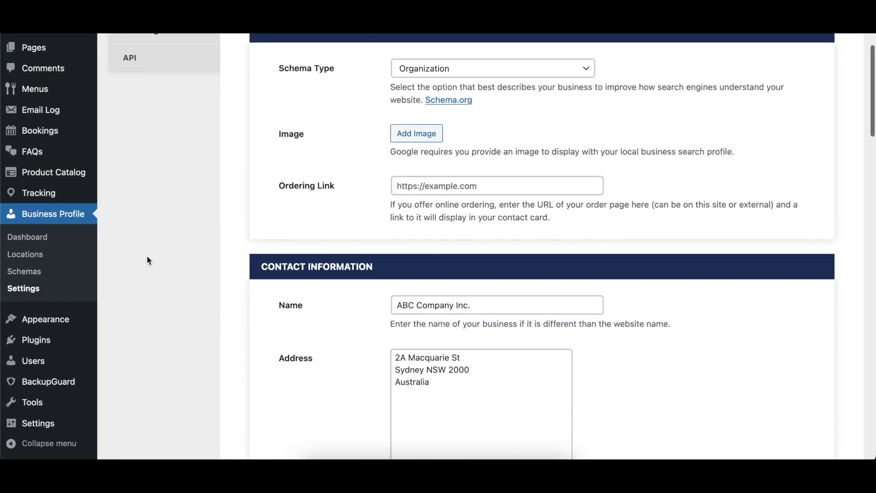
{"action": "scroll", "coordinate": [147, 256], "scroll_direction": "down", "scroll_amount": 1}
{"action": "scroll", "coordinate": [148, 256], "scroll_direction": "down", "scroll_amount": 1}
{"action": "scroll", "coordinate": [148, 256], "scroll_direction": "down", "scroll_amount": 1}
{"action": "scroll", "coordinate": [146, 260], "scroll_direction": "down", "scroll_amount": 1}
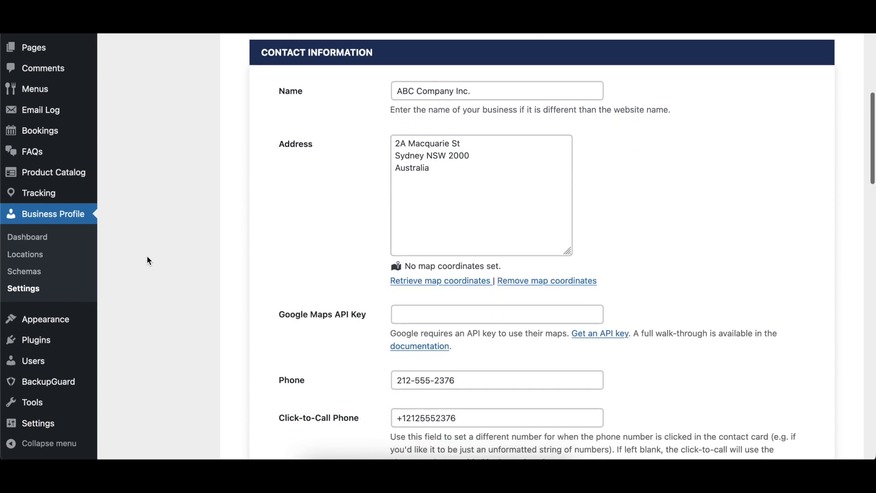
{"action": "scroll", "coordinate": [146, 261], "scroll_direction": "down", "scroll_amount": 1}
{"action": "scroll", "coordinate": [147, 261], "scroll_direction": "down", "scroll_amount": 1}
{"action": "scroll", "coordinate": [146, 260], "scroll_direction": "down", "scroll_amount": 1}
{"action": "type", "text": "cont"}
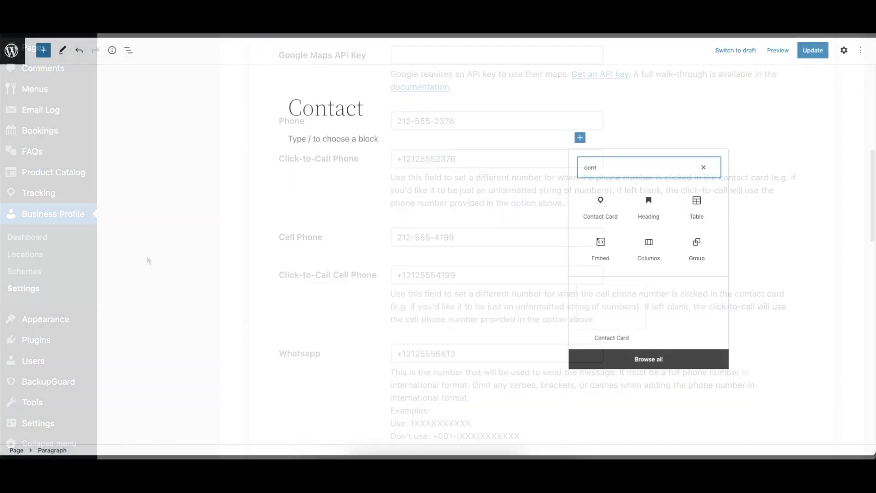
{"action": "type", "text": "act"}
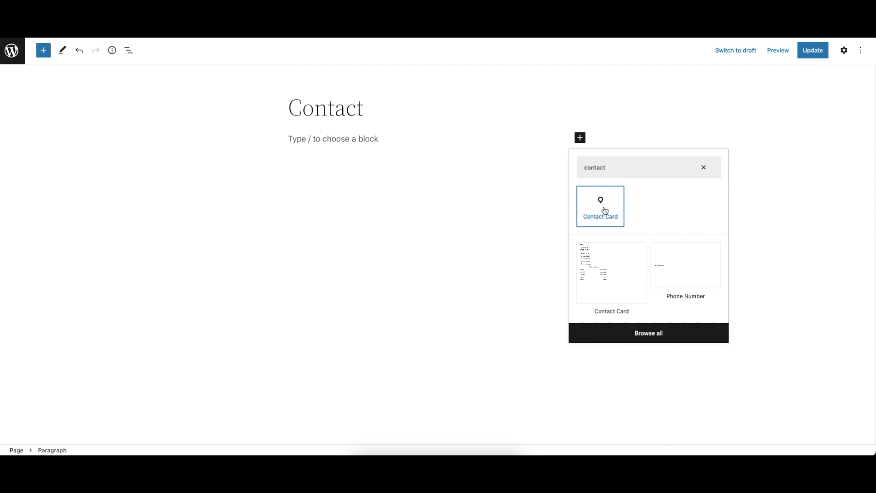
- Insert a Contact Card block showing opening hours and a 2A Macquarie St map
{"action": "left_click", "coordinate": [601, 206]}
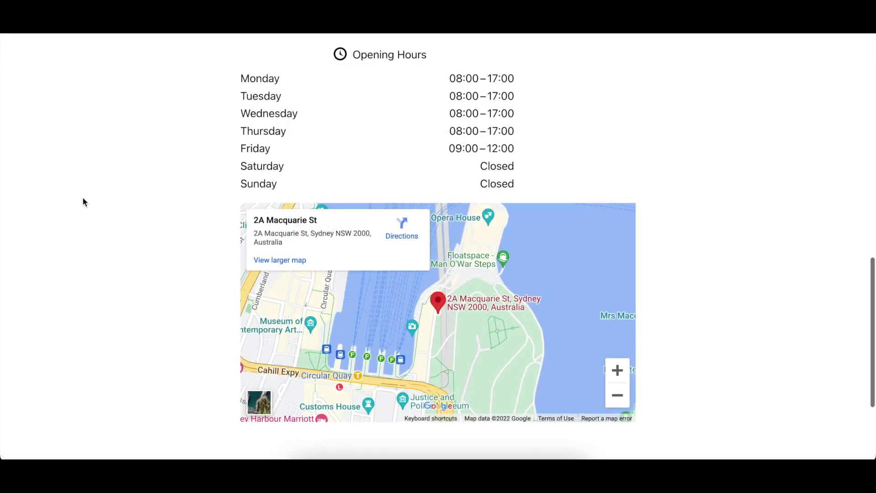
{"action": "scroll", "coordinate": [82, 198], "scroll_direction": "up", "scroll_amount": 1}
{"action": "scroll", "coordinate": [83, 197], "scroll_direction": "up", "scroll_amount": 1}
{"action": "scroll", "coordinate": [84, 198], "scroll_direction": "up", "scroll_amount": 1}
{"action": "scroll", "coordinate": [83, 197], "scroll_direction": "up", "scroll_amount": 1}
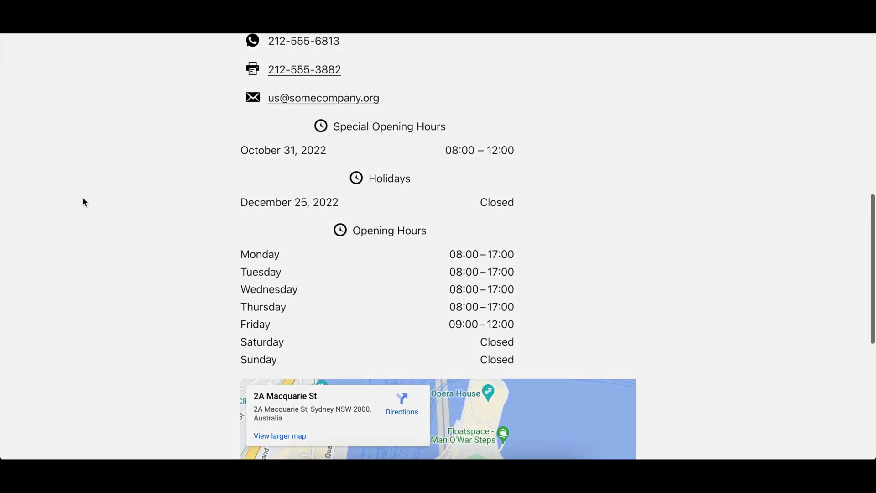
{"action": "scroll", "coordinate": [83, 197], "scroll_direction": "up", "scroll_amount": 2}
{"action": "scroll", "coordinate": [83, 197], "scroll_direction": "up", "scroll_amount": 1}
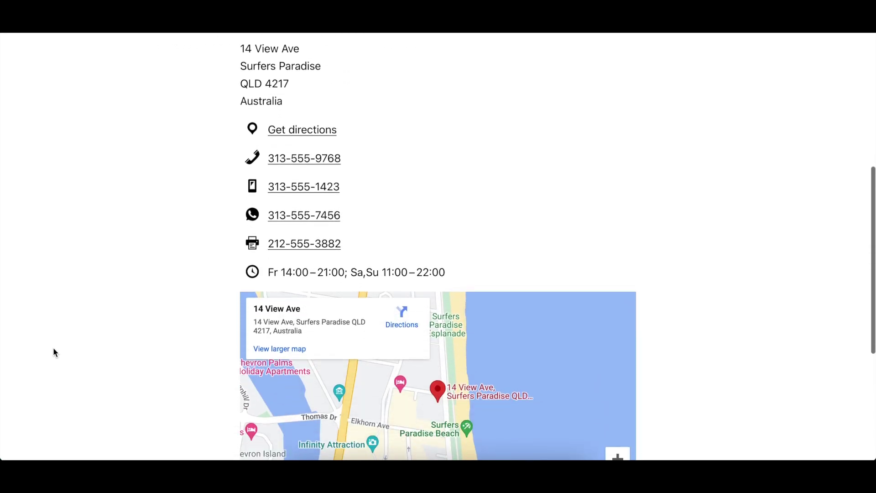
{"action": "scroll", "coordinate": [54, 352], "scroll_direction": "down", "scroll_amount": 1}
{"action": "scroll", "coordinate": [54, 353], "scroll_direction": "down", "scroll_amount": 1}
{"action": "scroll", "coordinate": [54, 353], "scroll_direction": "down", "scroll_amount": 1}
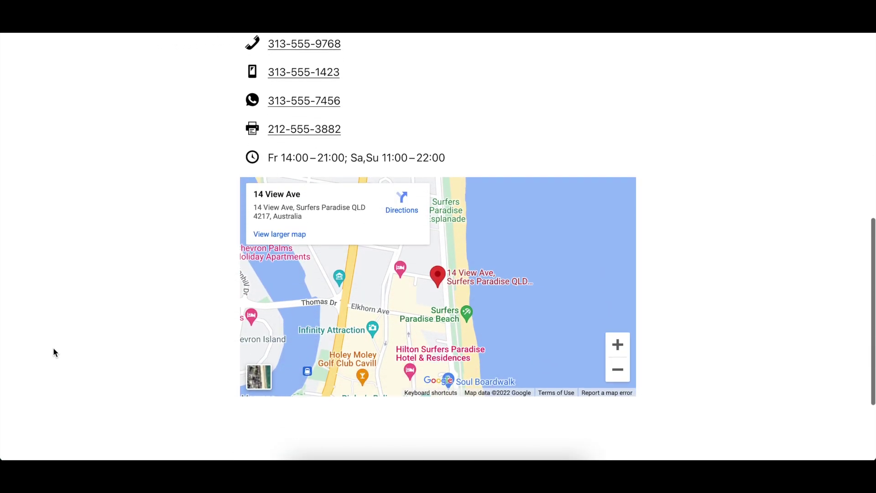
{"action": "scroll", "coordinate": [83, 152], "scroll_direction": "down", "scroll_amount": 2}
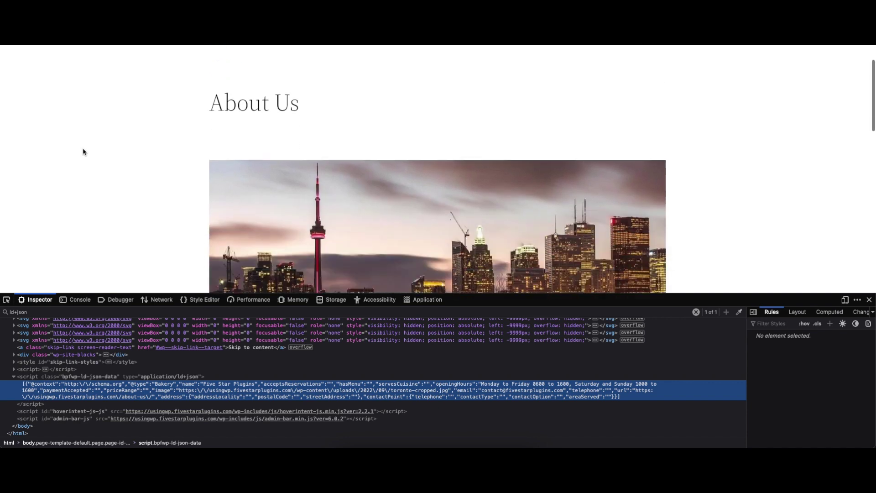
{"action": "scroll", "coordinate": [83, 153], "scroll_direction": "down", "scroll_amount": 1}
{"action": "scroll", "coordinate": [83, 153], "scroll_direction": "down", "scroll_amount": 1}
{"action": "scroll", "coordinate": [83, 155], "scroll_direction": "down", "scroll_amount": 1}
{"action": "scroll", "coordinate": [84, 153], "scroll_direction": "down", "scroll_amount": 2}
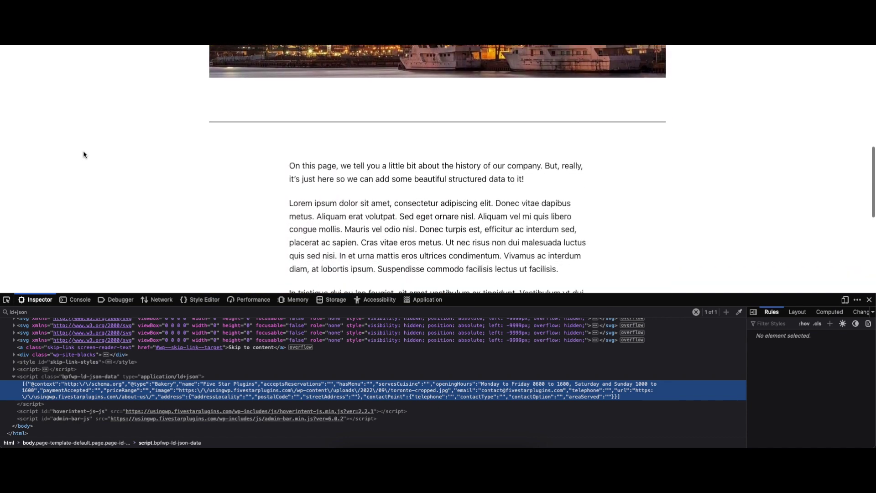
{"action": "scroll", "coordinate": [84, 153], "scroll_direction": "down", "scroll_amount": 1}
{"action": "scroll", "coordinate": [89, 165], "scroll_direction": "down", "scroll_amount": 1}
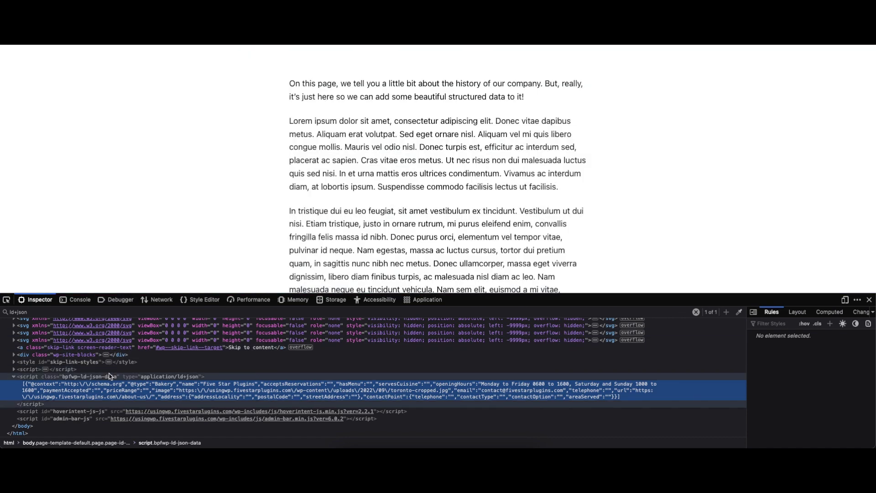
- Select the bpfwp-ld-json-data script and its Bakery JSON text in the Inspector
{"action": "left_click", "coordinate": [127, 377]}
{"action": "left_click", "coordinate": [159, 394]}
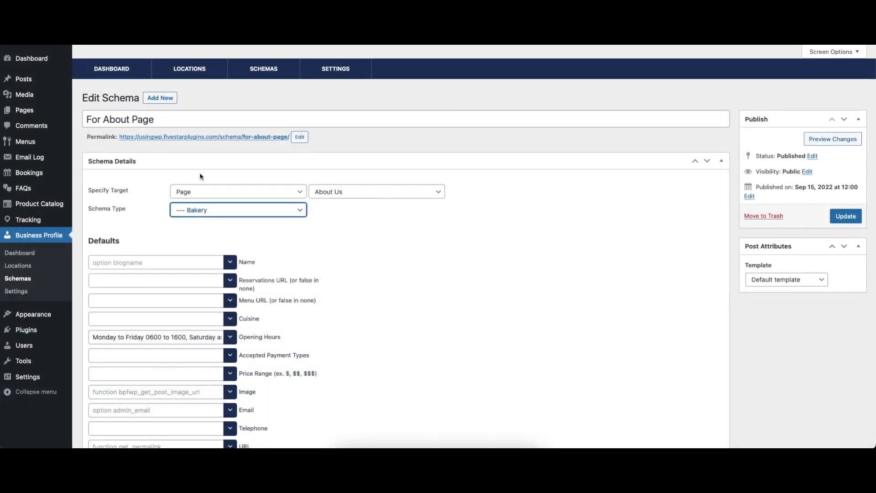
- Set the schema type to Cafe or Coffee Shop and target the Posts post type
{"action": "left_click", "coordinate": [227, 210]}
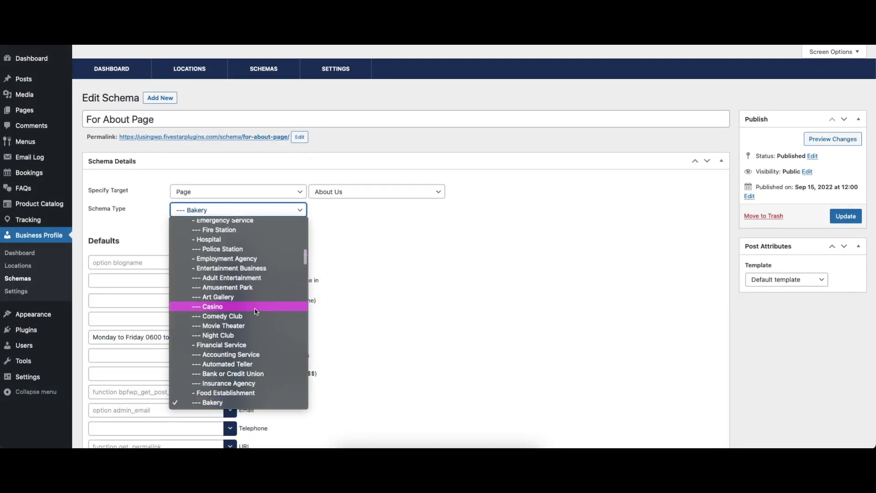
{"action": "scroll", "coordinate": [255, 308], "scroll_direction": "down", "scroll_amount": 3}
{"action": "scroll", "coordinate": [254, 309], "scroll_direction": "down", "scroll_amount": 3}
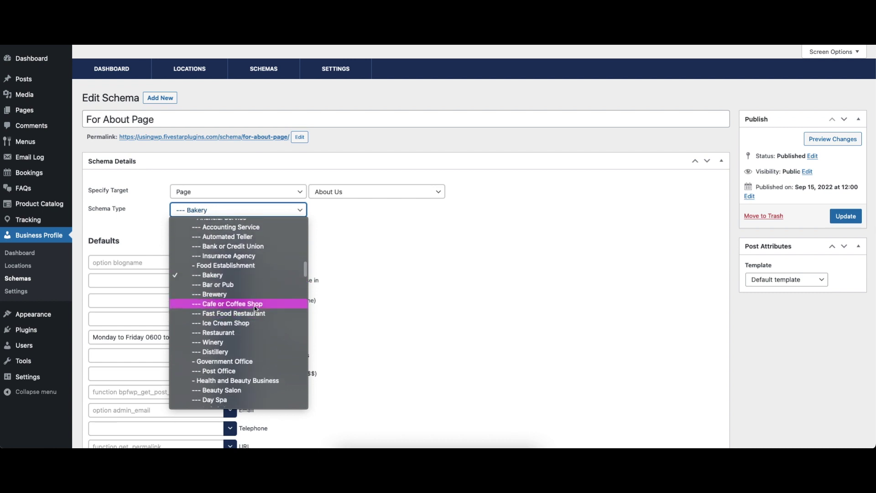
{"action": "left_click", "coordinate": [255, 311]}
{"action": "left_click", "coordinate": [230, 193]}
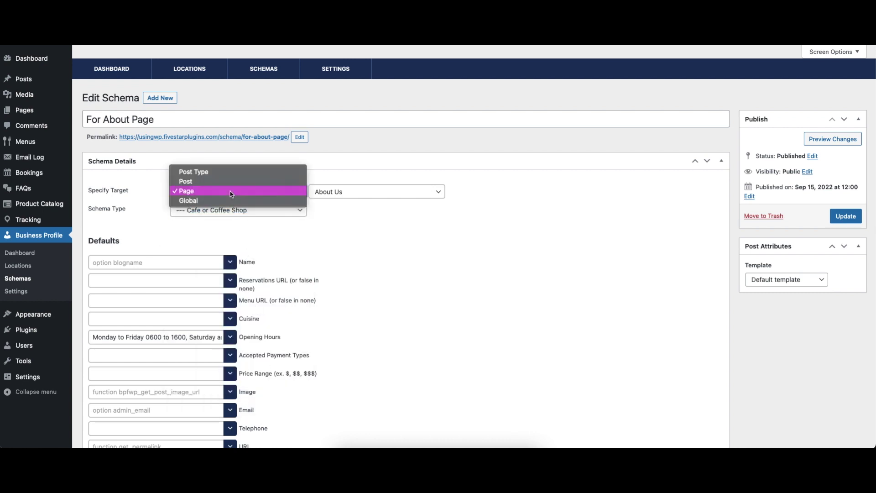
{"action": "left_click", "coordinate": [229, 180]}
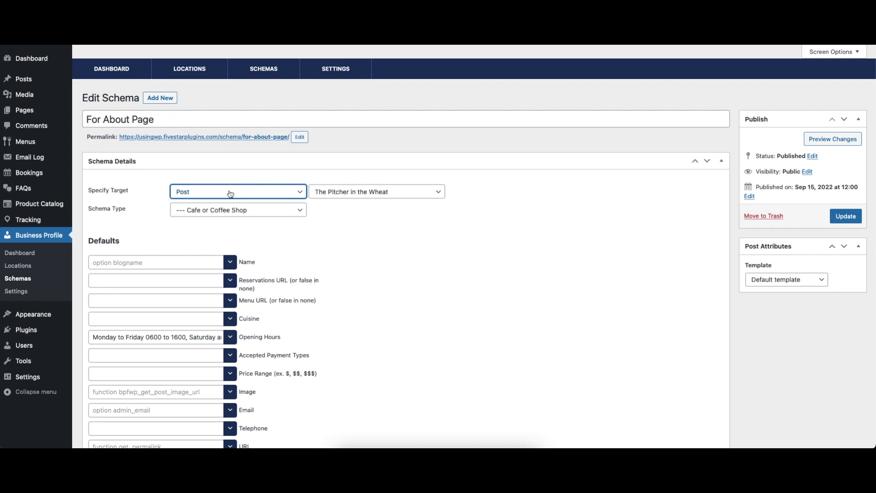
{"action": "left_click", "coordinate": [229, 194]}
{"action": "left_click", "coordinate": [225, 182]}
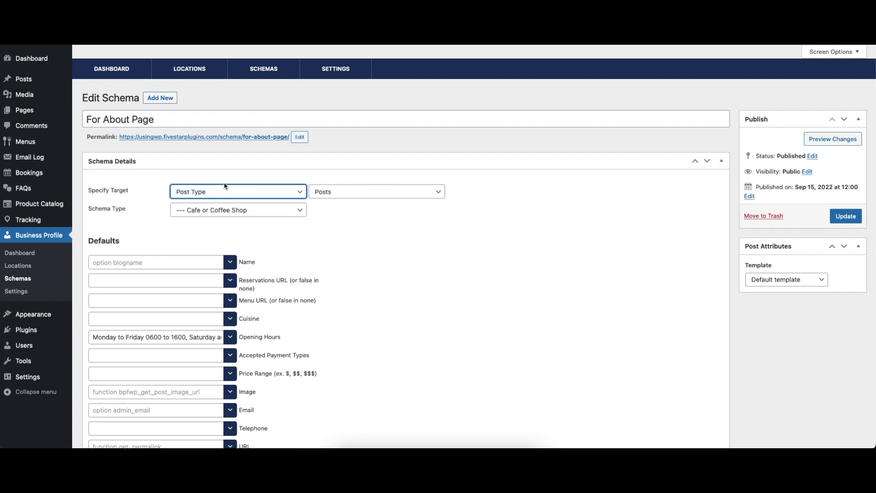
{"action": "left_click", "coordinate": [326, 194]}
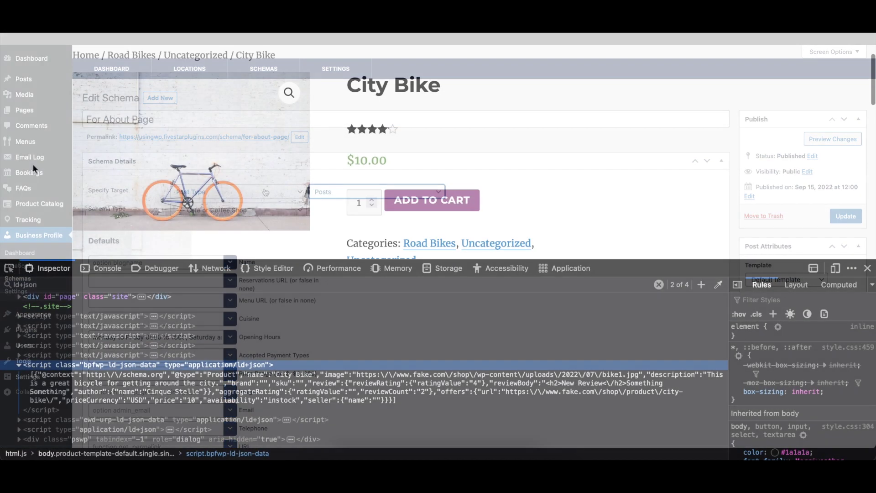
{"action": "scroll", "coordinate": [33, 169], "scroll_direction": "down", "scroll_amount": 5}
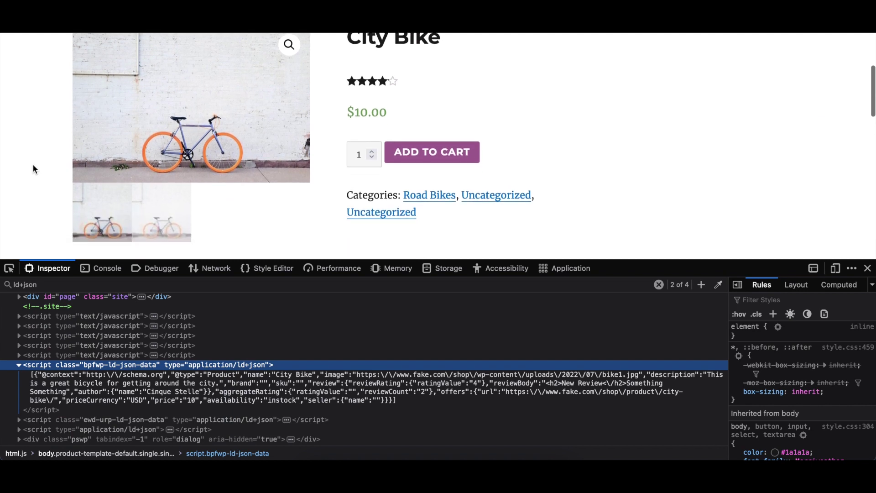
{"action": "scroll", "coordinate": [33, 169], "scroll_direction": "down", "scroll_amount": 1}
{"action": "scroll", "coordinate": [33, 169], "scroll_direction": "down", "scroll_amount": 1}
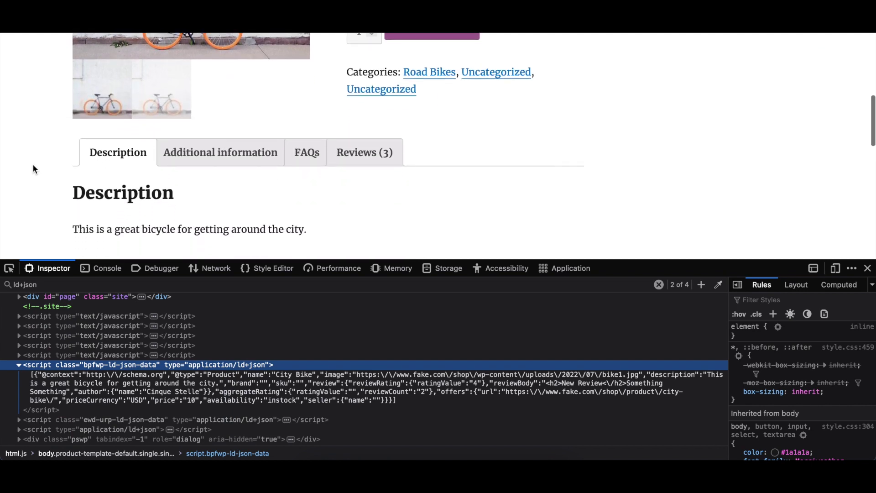
{"action": "scroll", "coordinate": [34, 174], "scroll_direction": "down", "scroll_amount": 1}
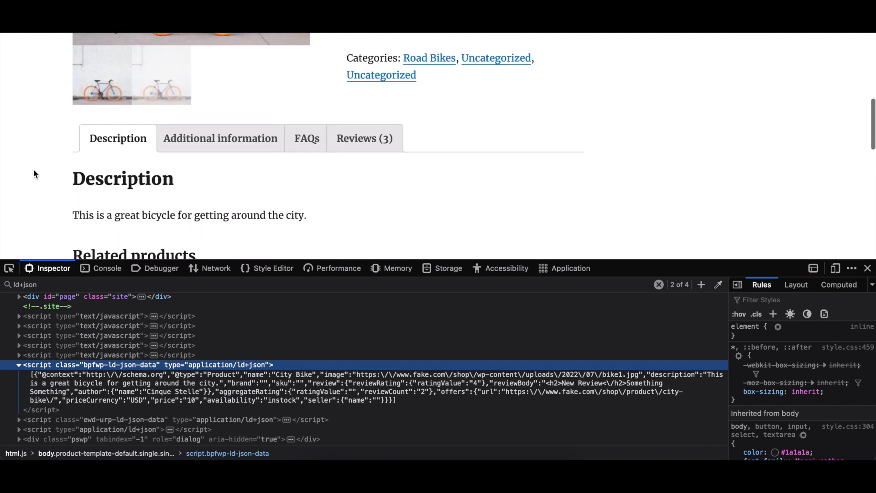
- Select the City Bike page's Product ld+json node in the Inspector
{"action": "left_click", "coordinate": [104, 378]}
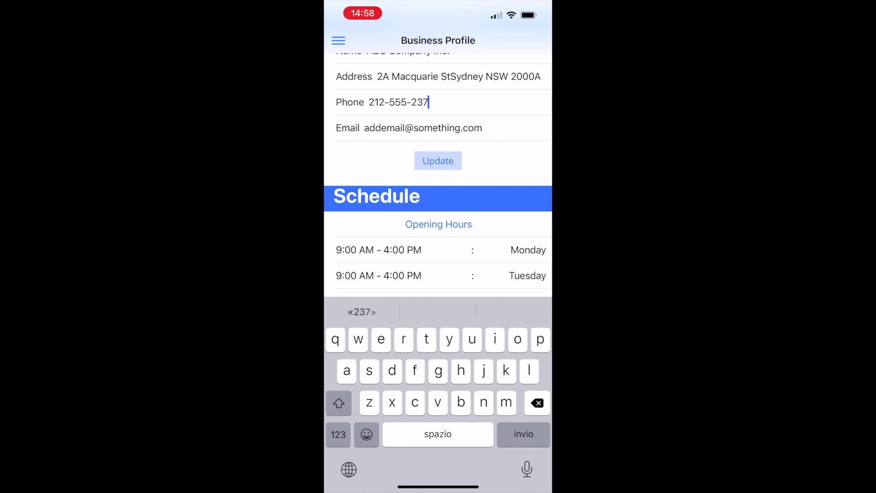
{"action": "key", "text": "BackSpace"}
{"action": "left_click", "coordinate": [338, 434]}
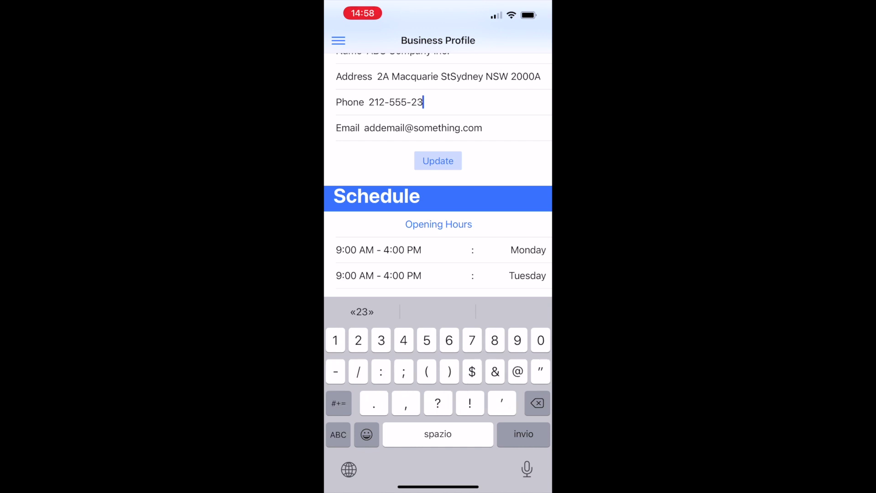
{"action": "type", "text": "87"}
{"action": "left_click", "coordinate": [437, 160]}
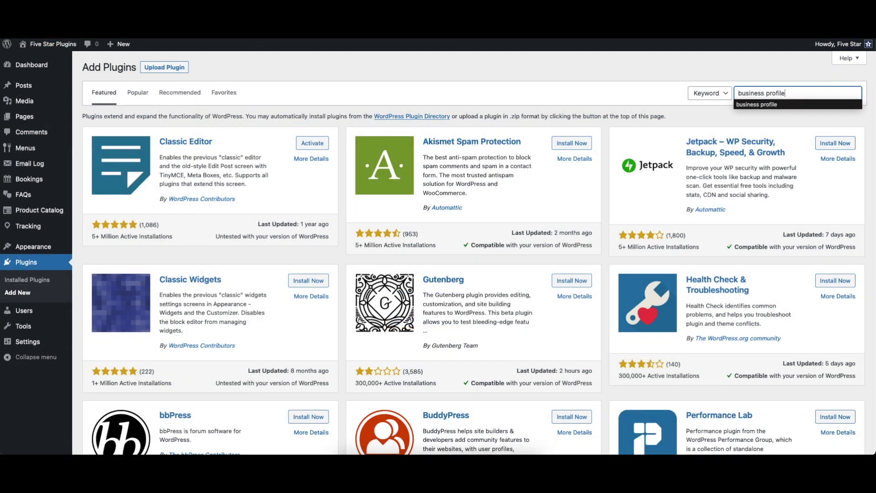
{"action": "key", "text": "Return"}
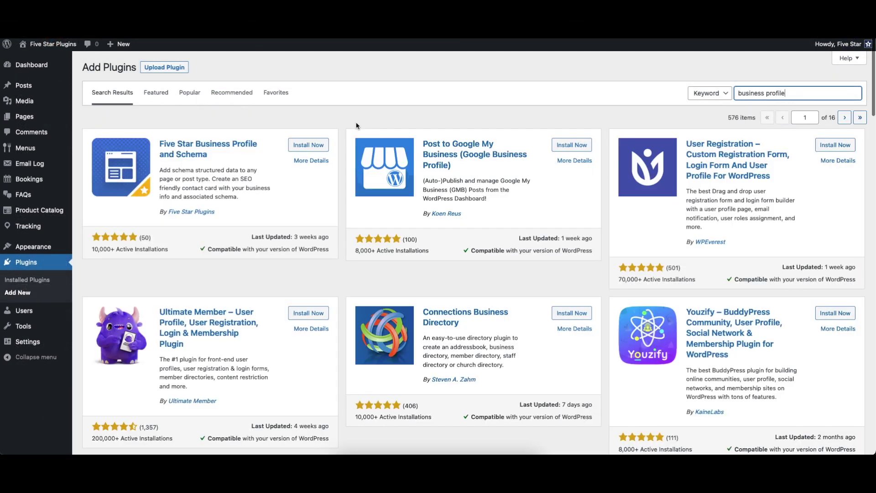
- Install Five Star Business Profile and Schema and skip past the contact-info and opening-hours steps
{"action": "left_click", "coordinate": [310, 144]}
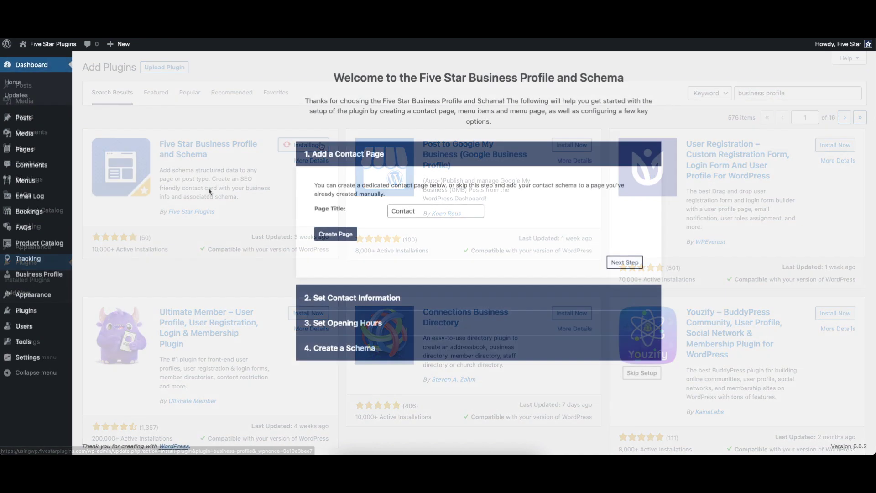
{"action": "left_click", "coordinate": [396, 299]}
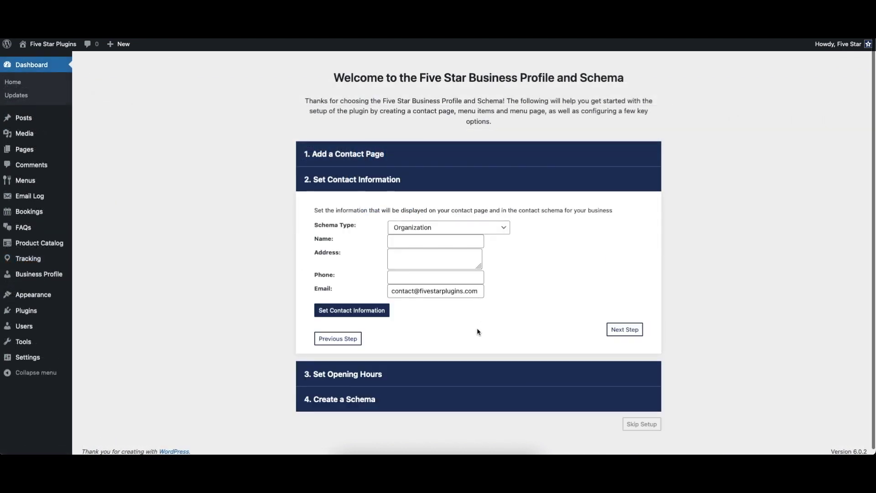
{"action": "left_click", "coordinate": [482, 368]}
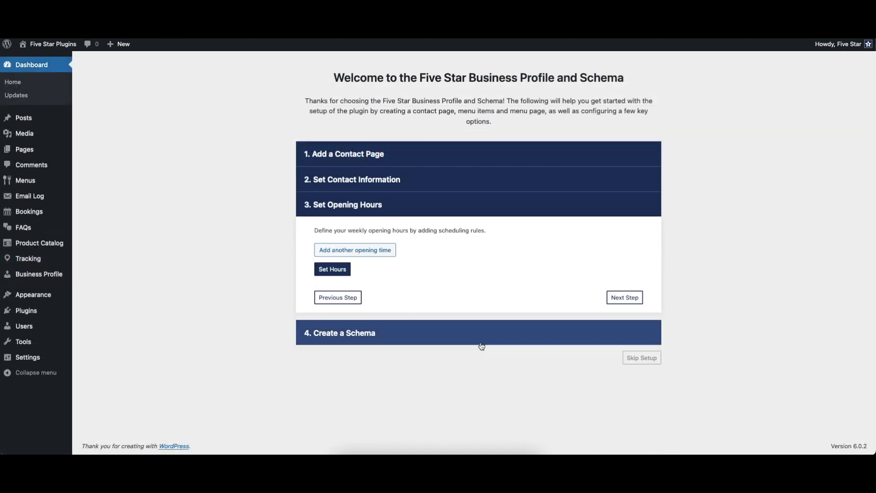
{"action": "left_click", "coordinate": [481, 337]}
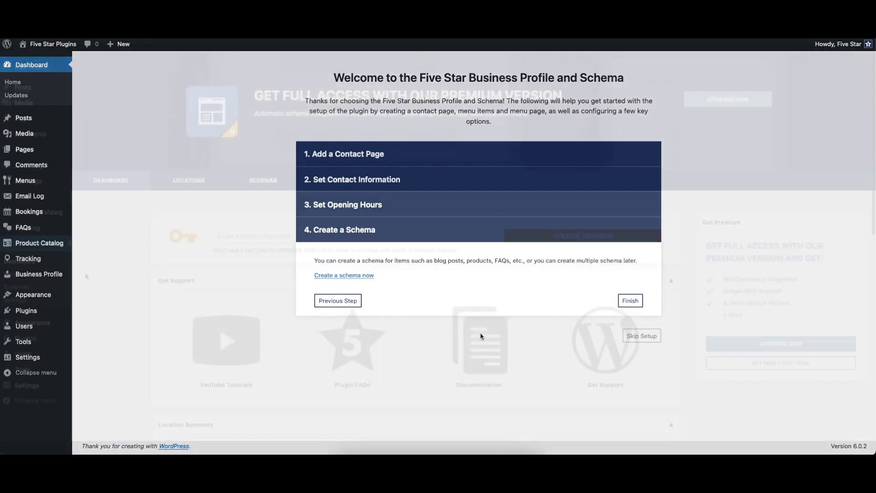